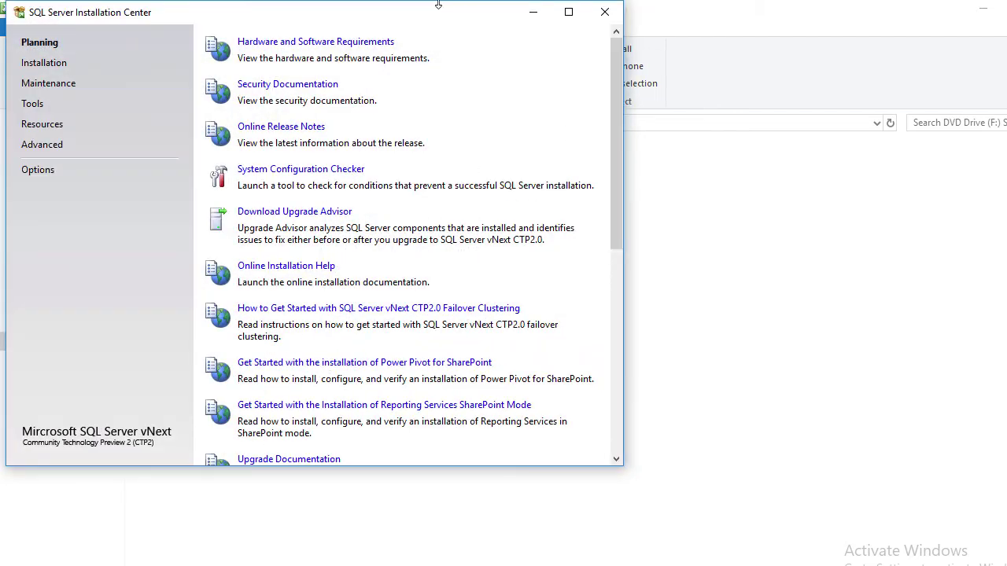
Begin a new stand-alone installation that adds features to the existing SQL2017 instance
click(45, 91)
click(315, 68)
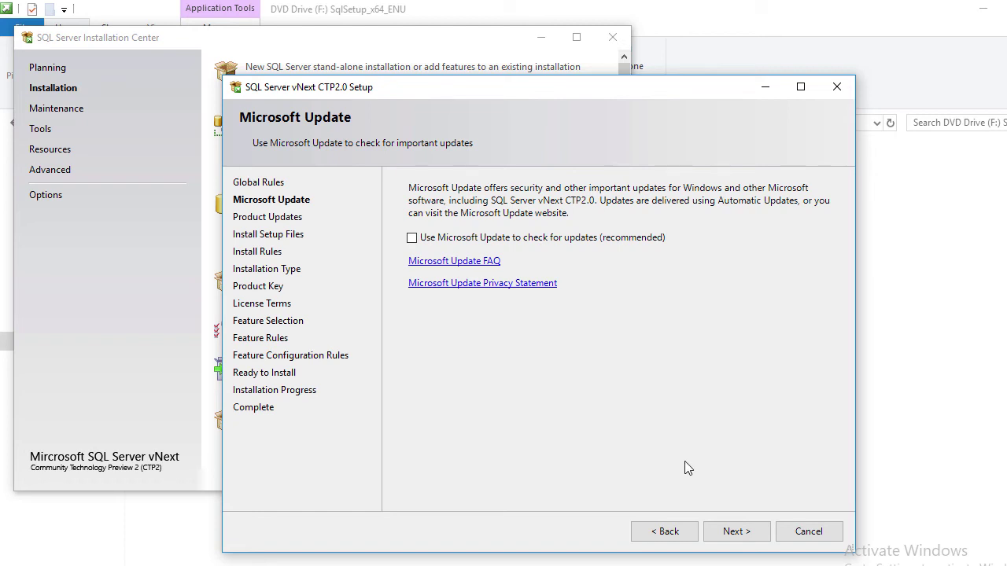
click(735, 531)
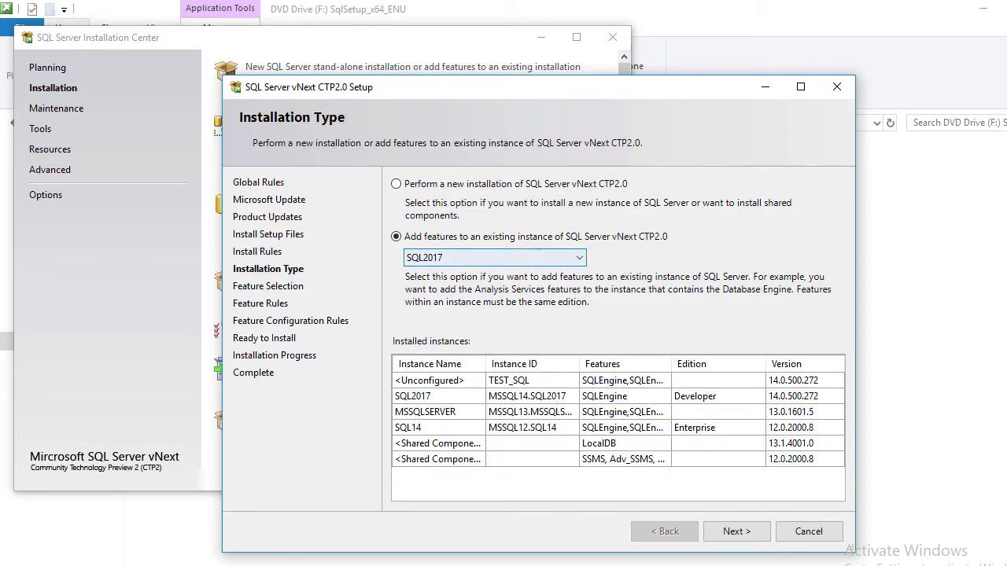
click(742, 533)
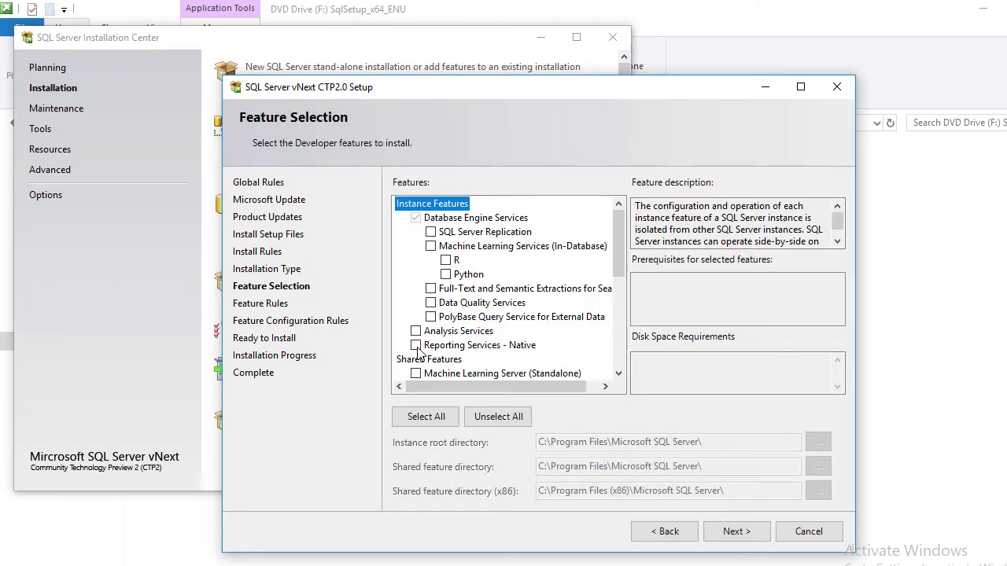
Select Reporting Services – Native, keep Install only, run the install, and close setup
click(416, 348)
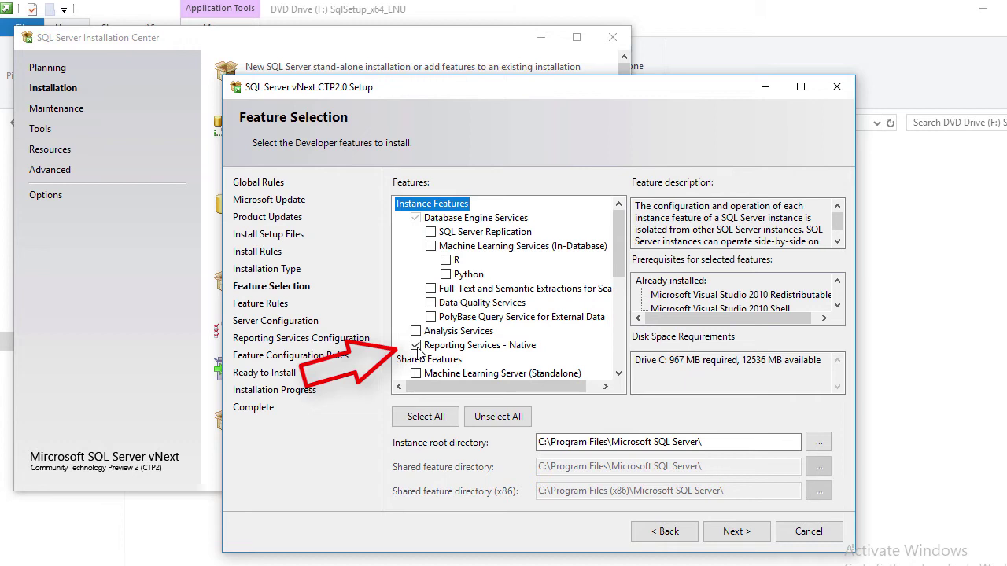
click(668, 442)
text(E)
click(743, 532)
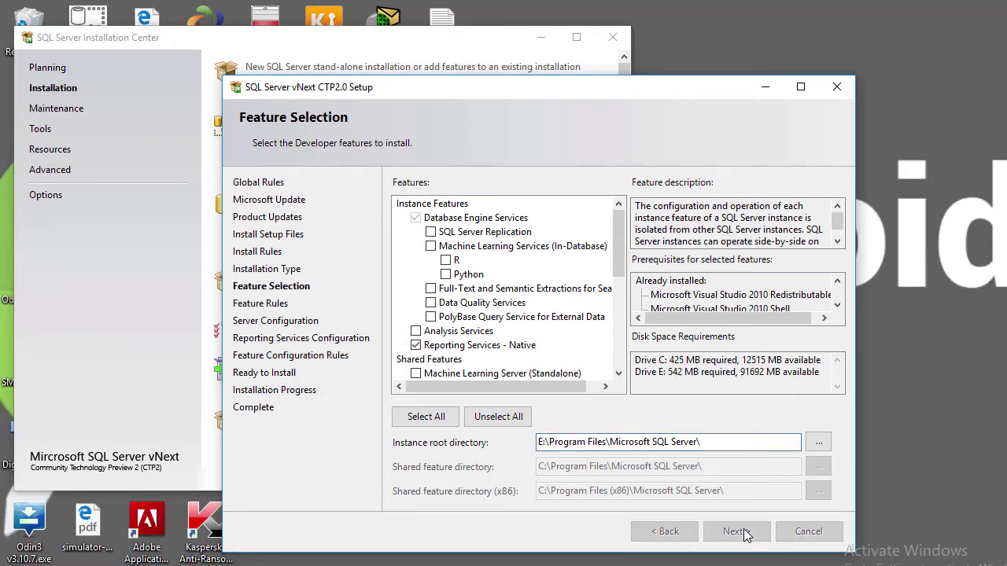
click(733, 538)
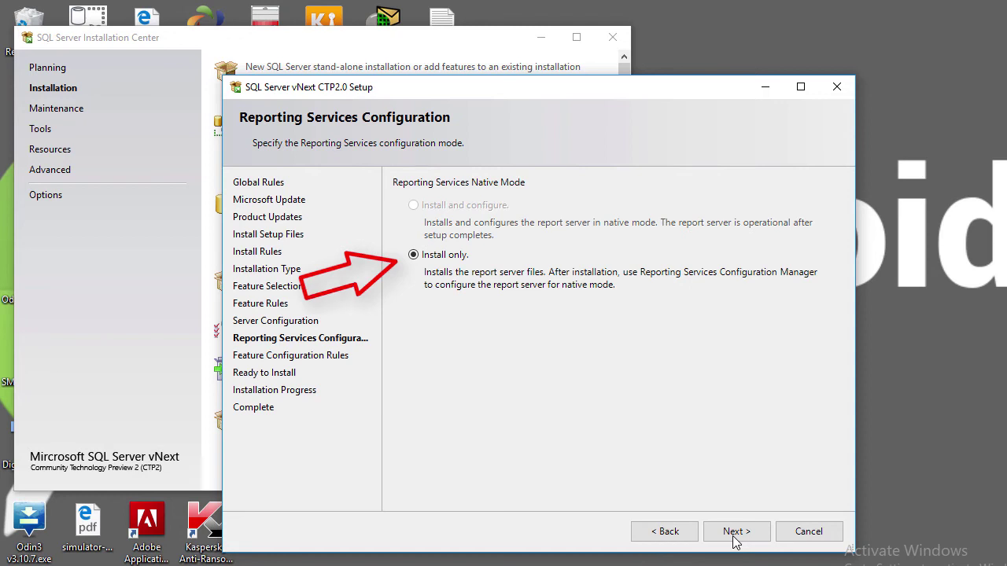
click(738, 533)
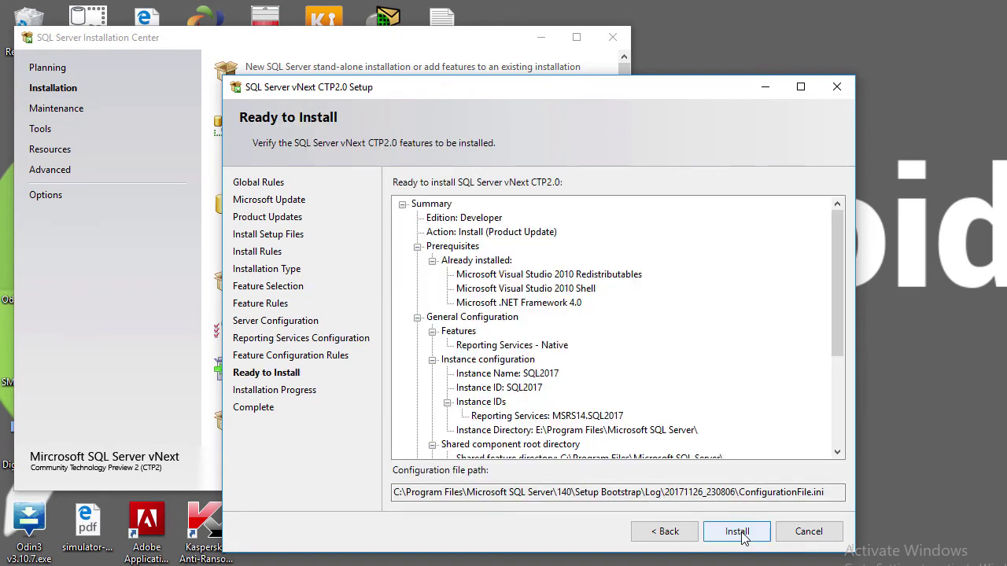
click(739, 533)
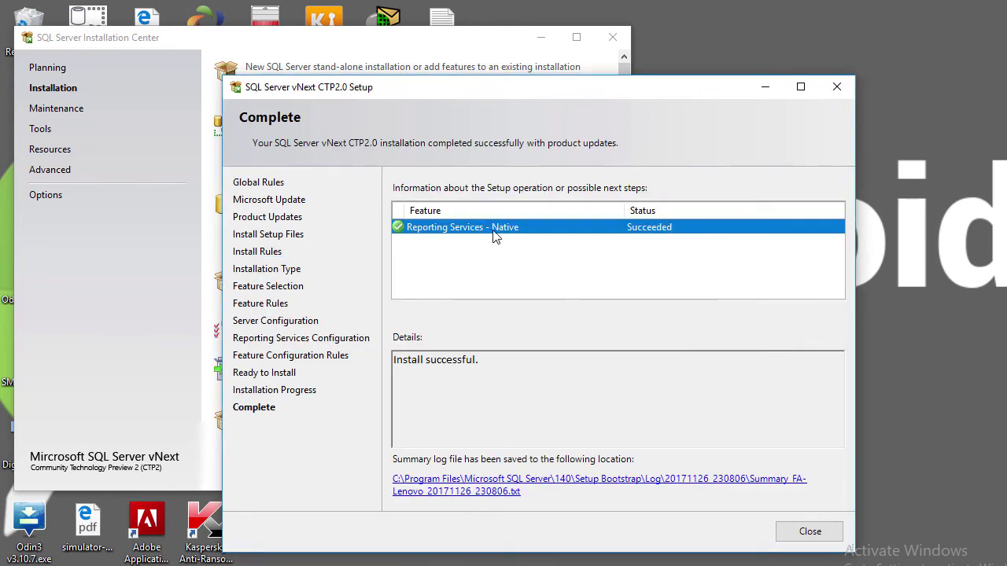
click(810, 531)
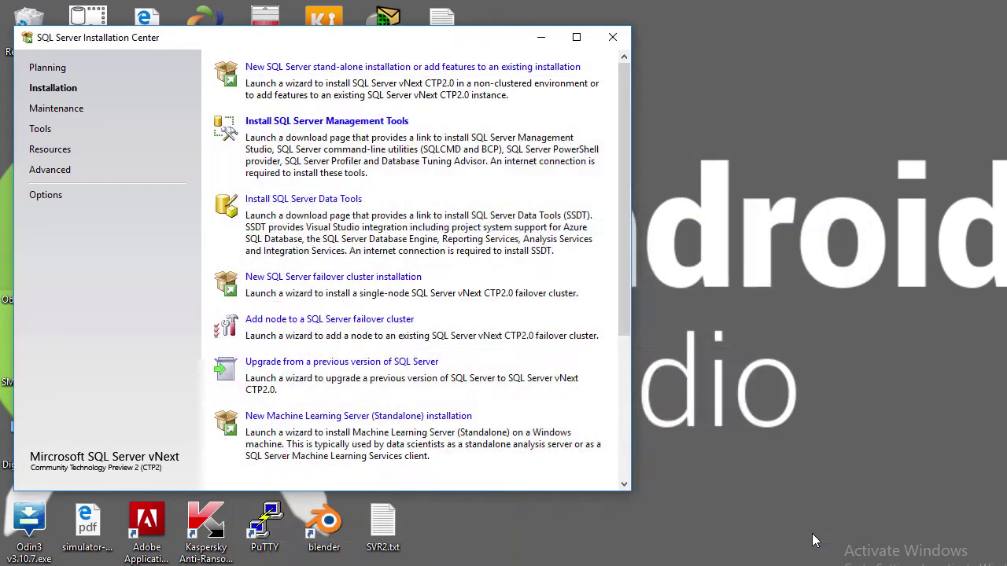
Connect Reporting Services Configuration Manager to FA-LENOVO\SQL2017 and view the Web Service and Web Portal URLs
key(super)
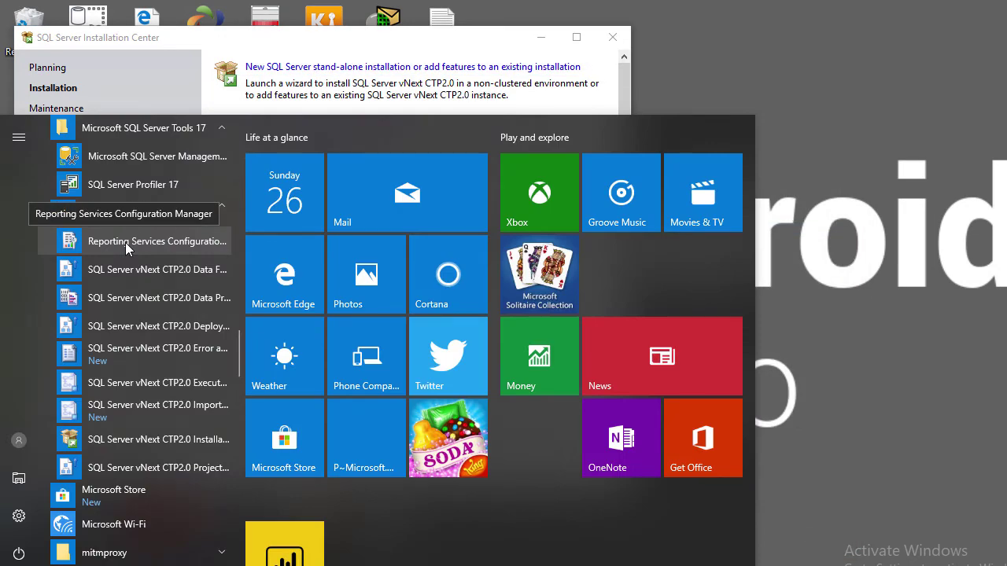
click(125, 243)
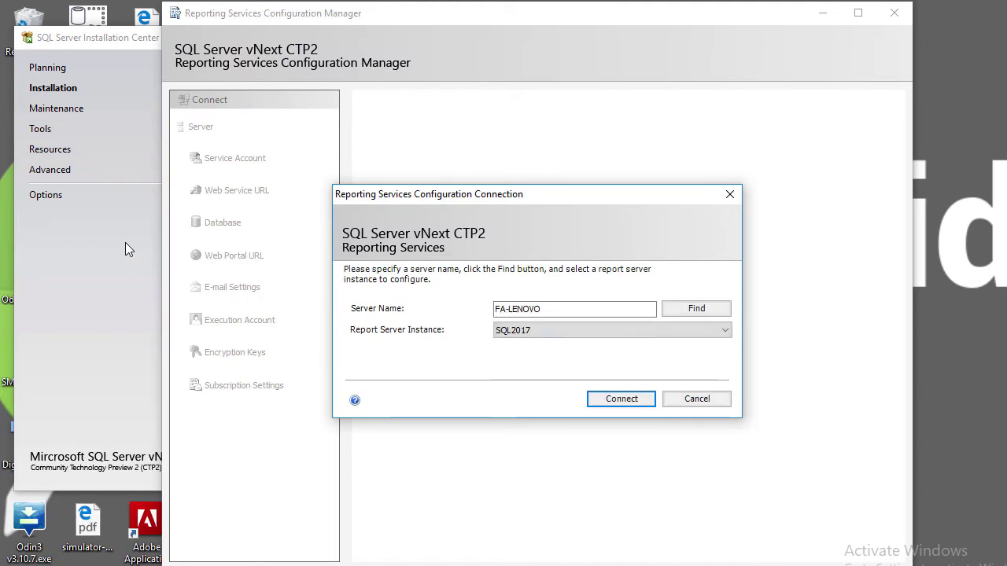
click(605, 401)
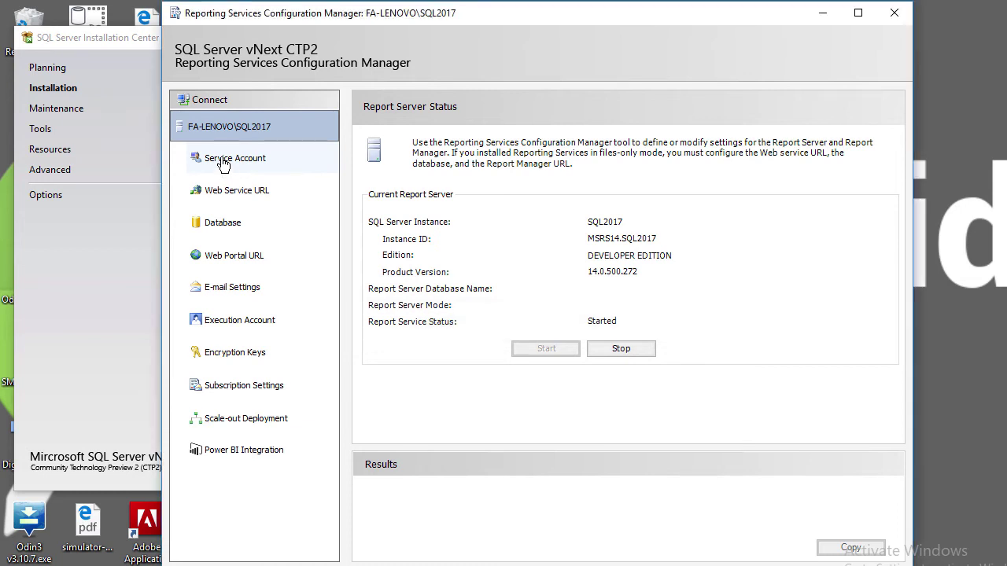
click(227, 196)
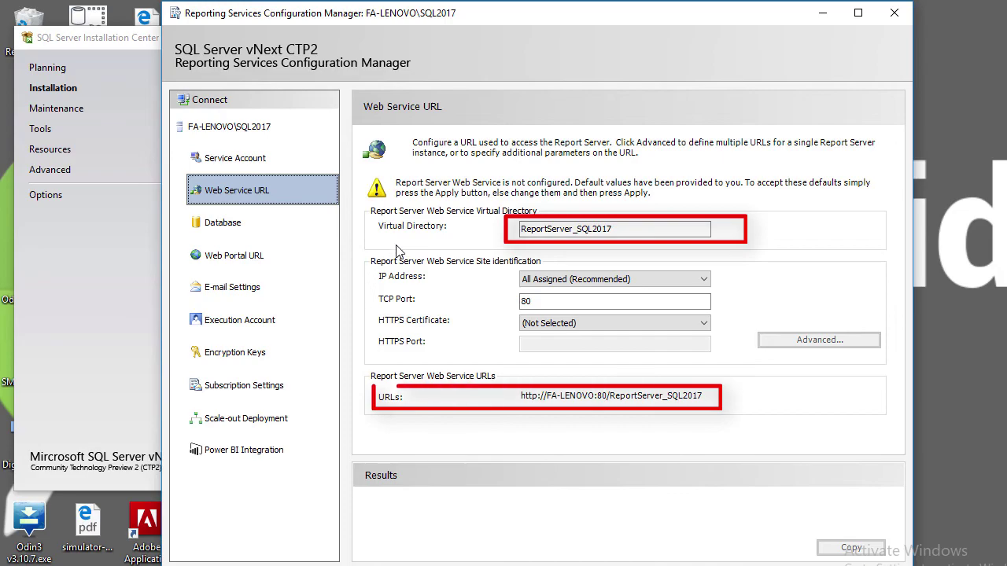
click(215, 259)
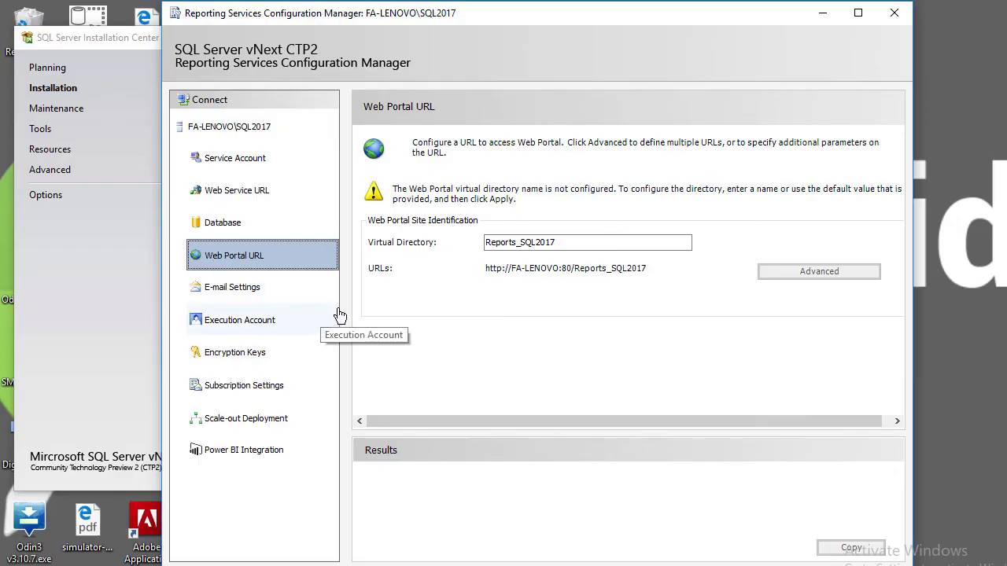
Replace the web portal virtual directory name with RS_WP and apply it
drag(573, 242, 449, 237)
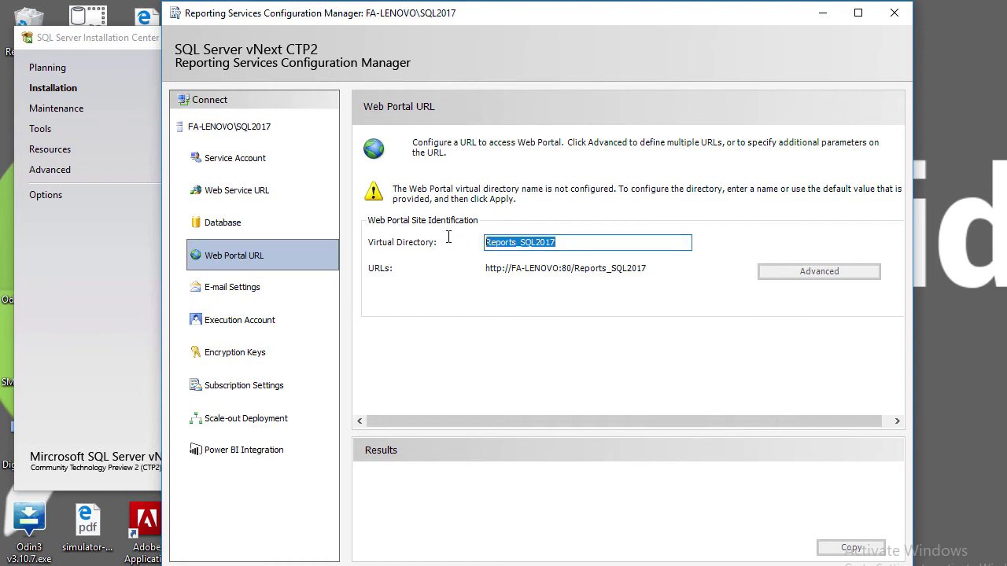
text(RS)
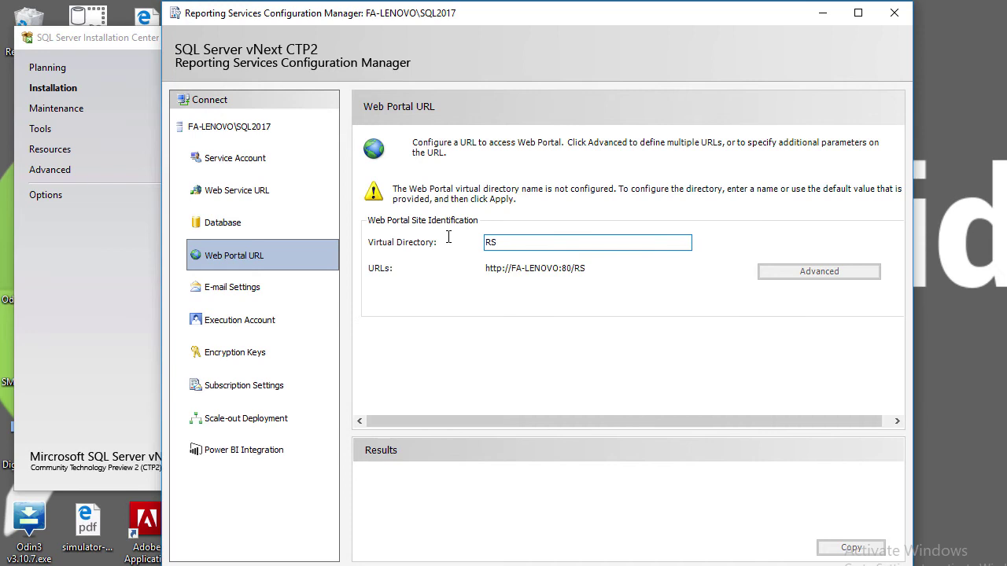
text(_WP)
key(Return)
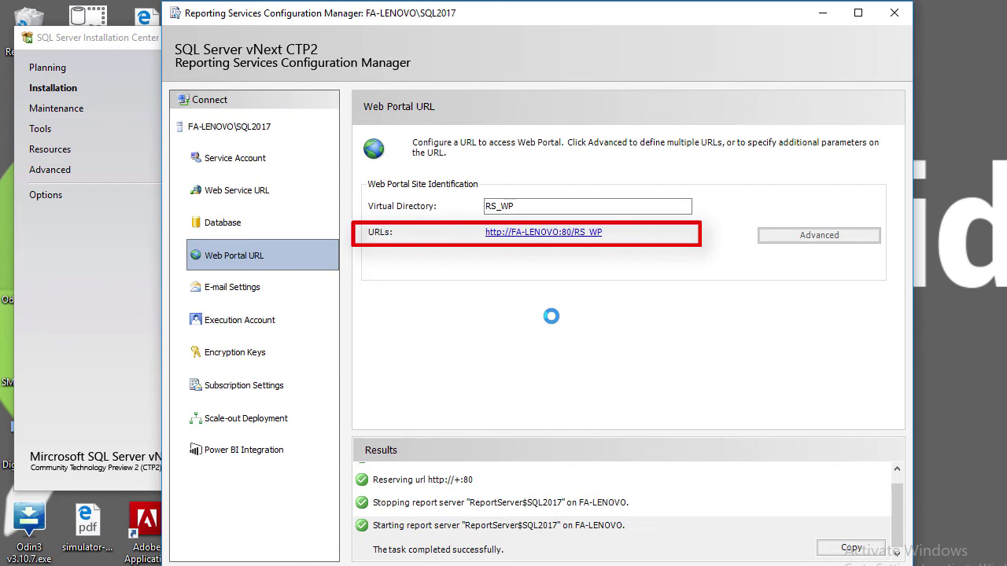
Open the RS_WP portal link and sign in as Administrator with the password
click(554, 233)
text(dm)
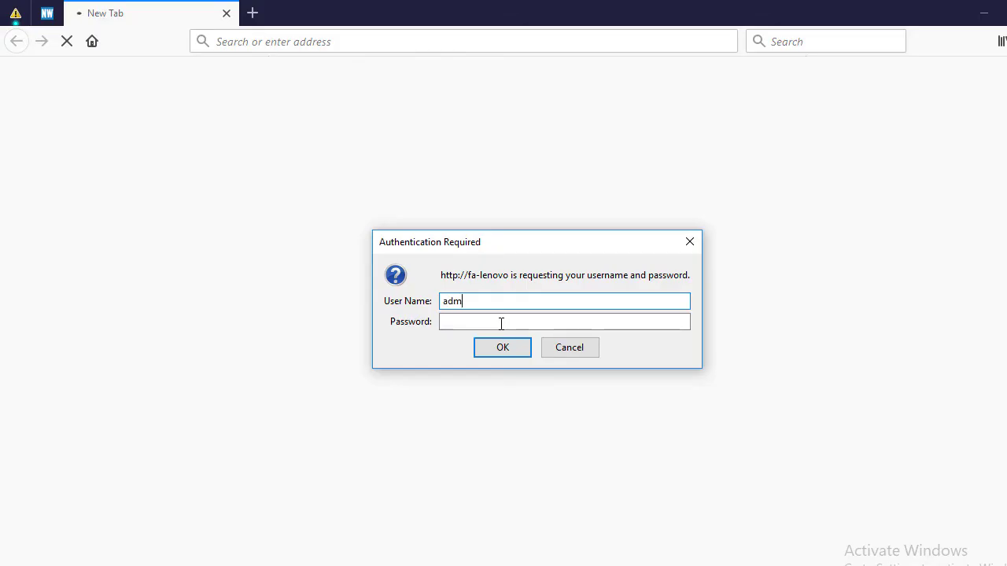
text(inistrato)
text(r)
click(497, 320)
text(••)
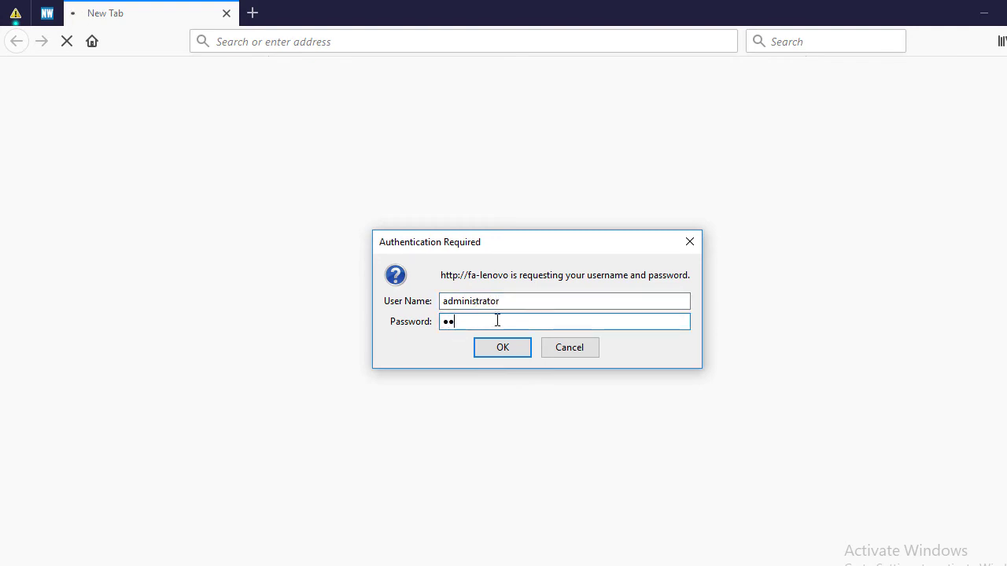
key(Return)
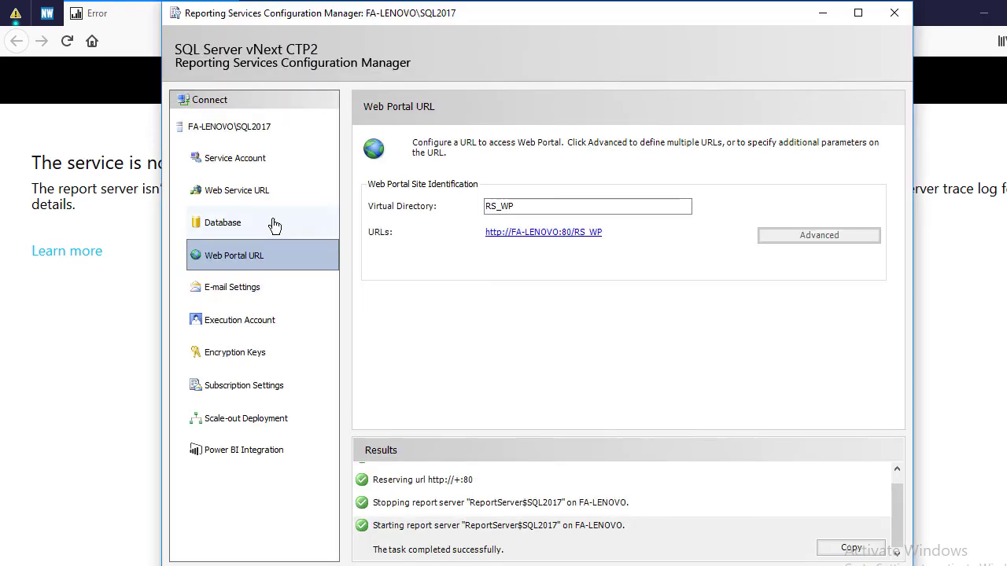
Start a new report server database on FA-LENOVO\SQL2017, keeping the name ReportServer
click(240, 224)
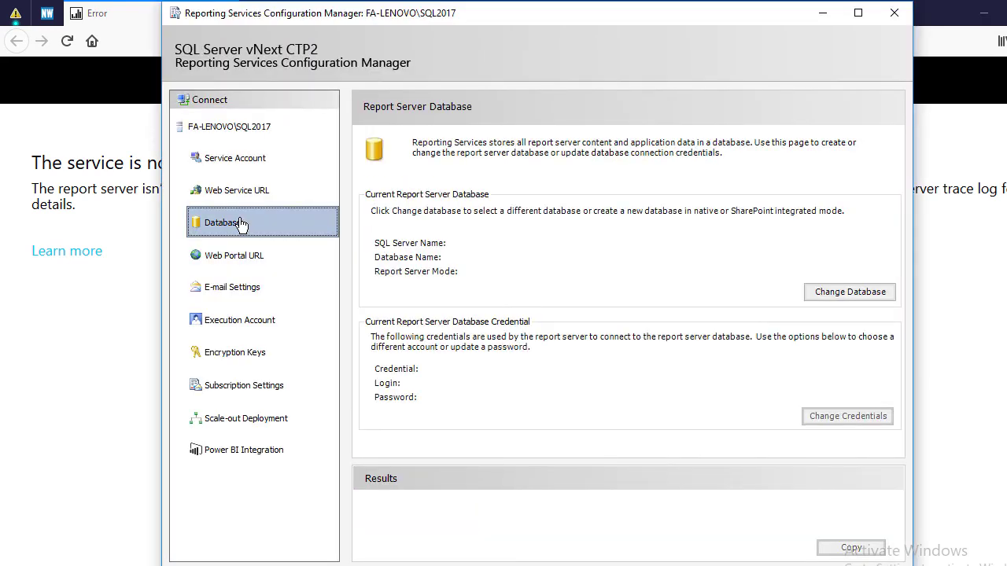
click(850, 292)
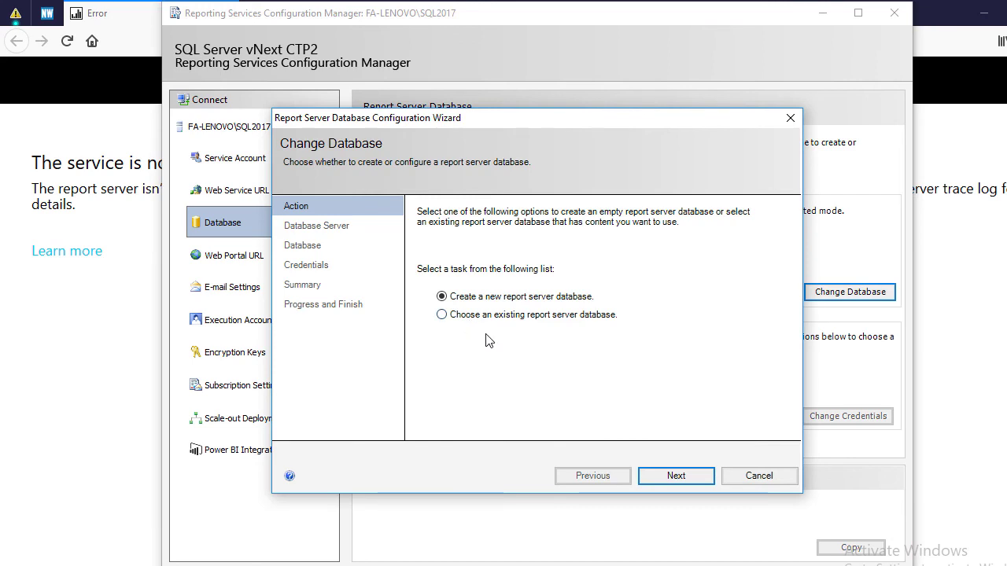
click(674, 479)
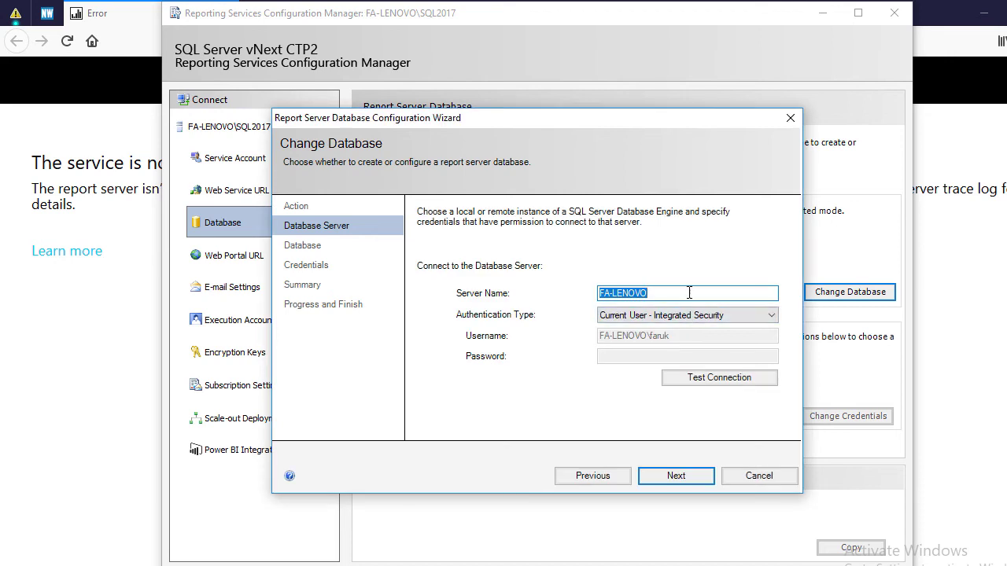
click(688, 293)
text(\)
click(653, 320)
click(676, 476)
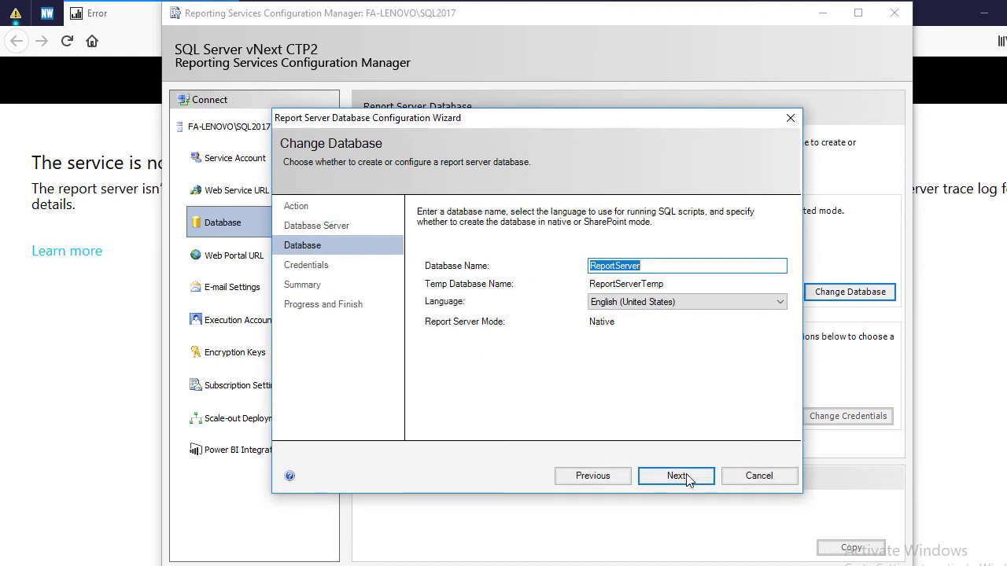
click(676, 475)
Use Service Credentials for the database connection, then reopen the RS_WP web portal
click(667, 322)
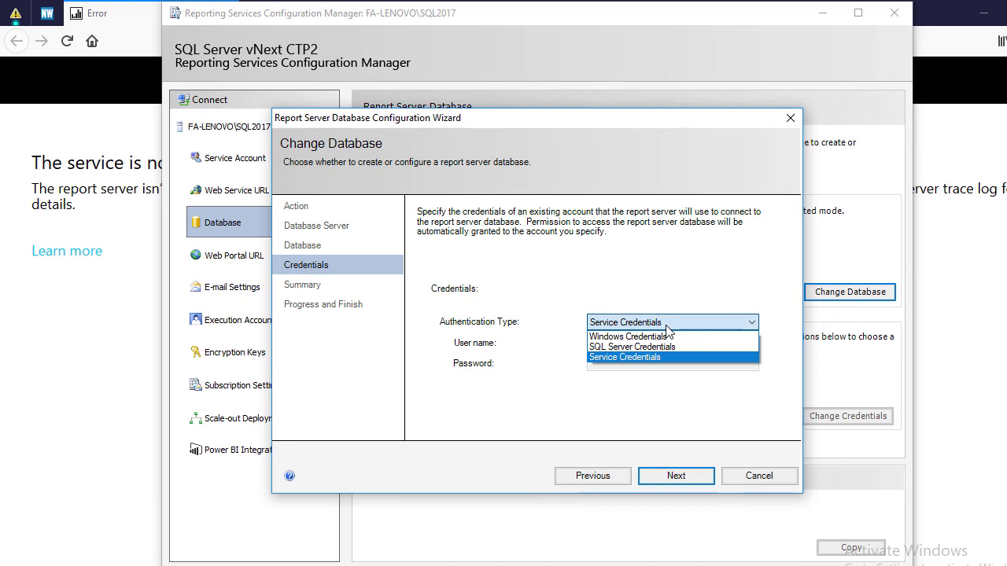
click(641, 357)
click(674, 475)
click(674, 475)
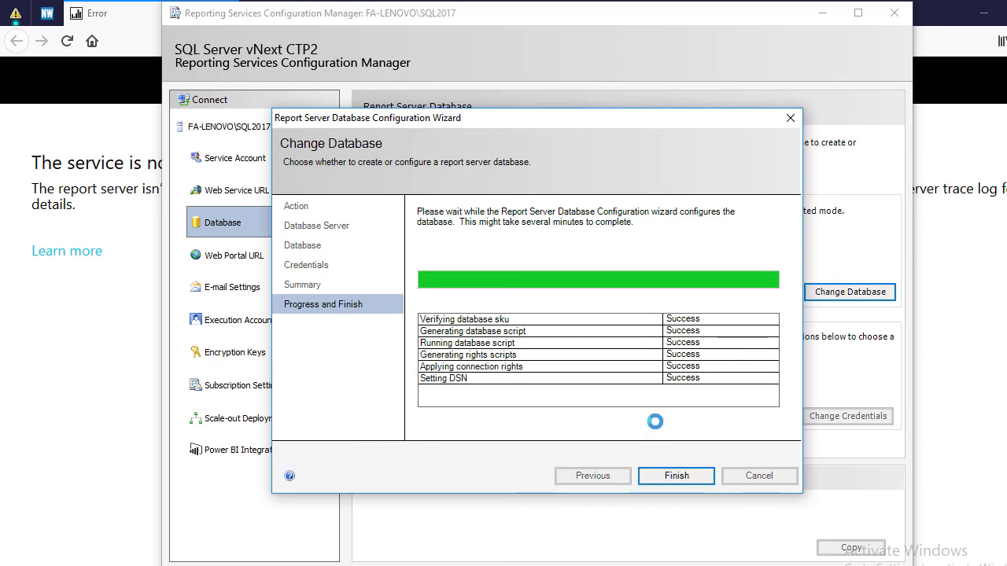
click(676, 476)
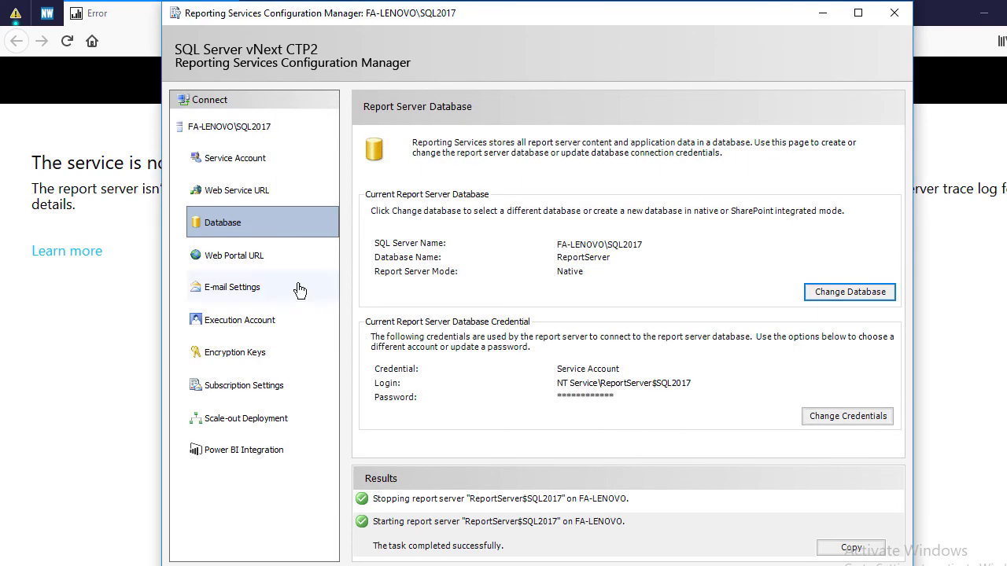
click(234, 256)
click(523, 238)
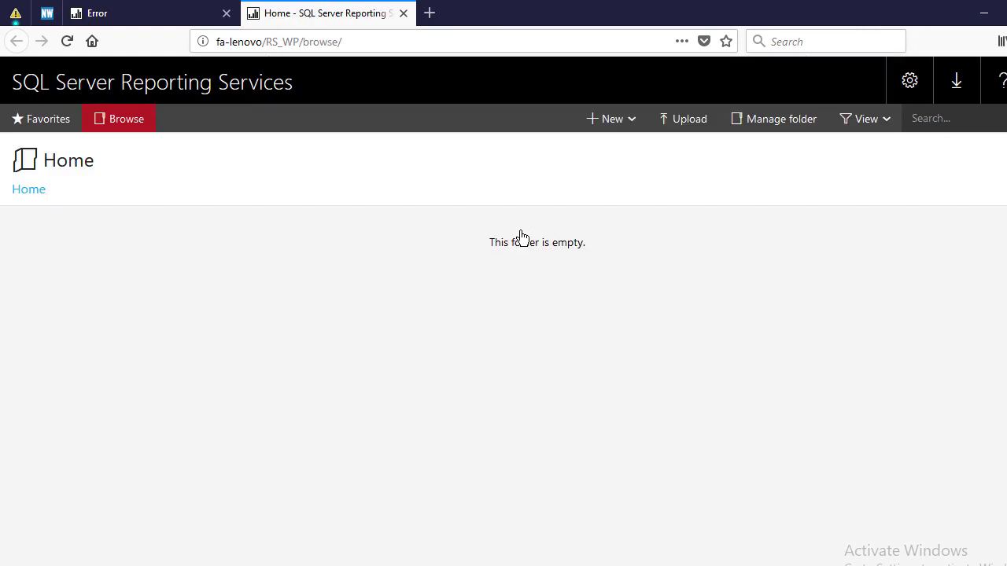